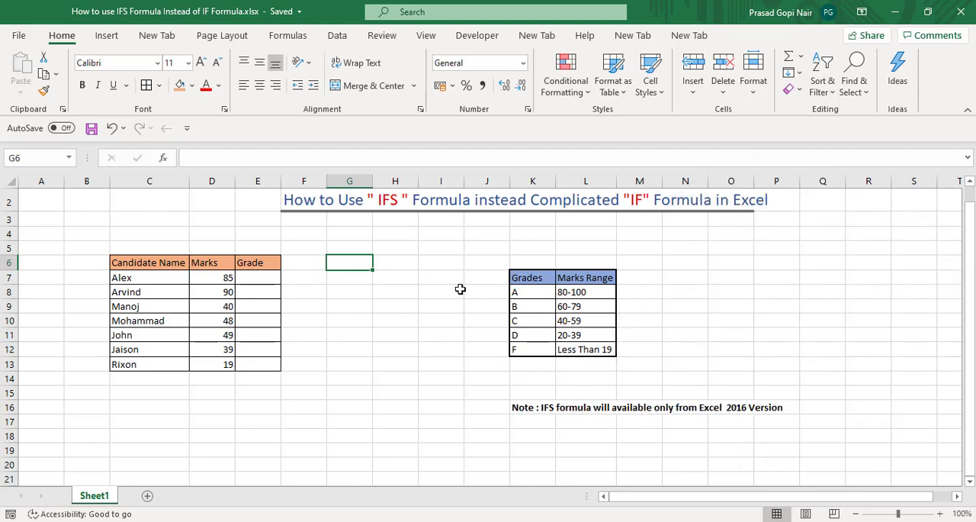
Start an IFS formula in the first Grade cell, E7, with the condition D7>=80 returning "A"
click(254, 276)
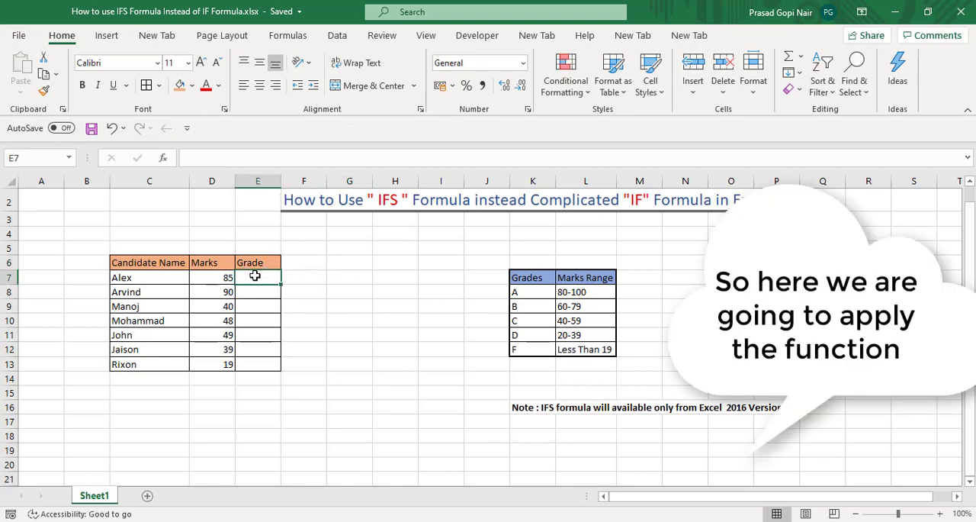
text(=)
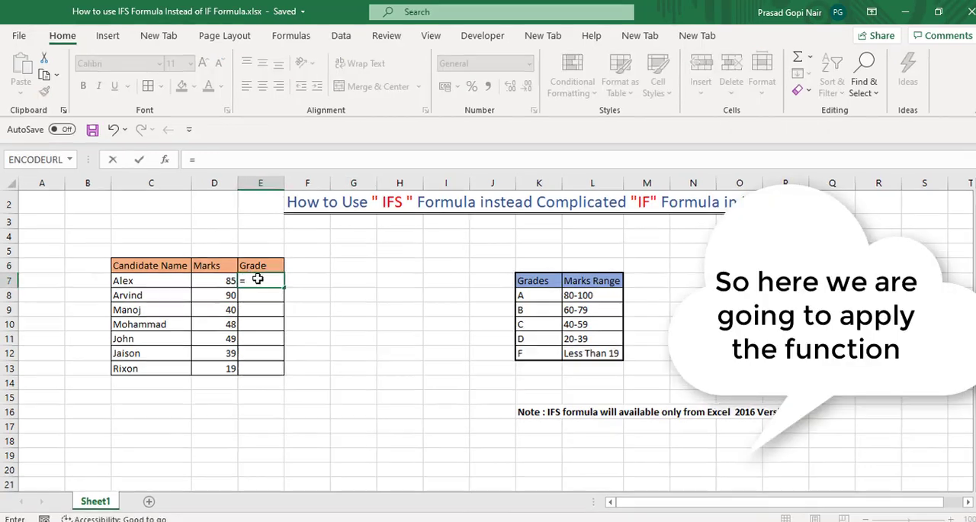
text(if)
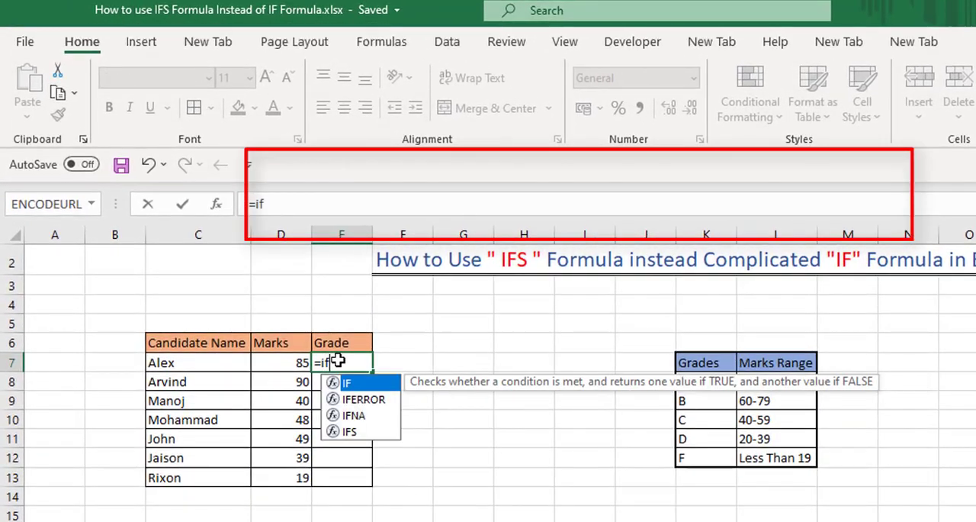
double_click(348, 434)
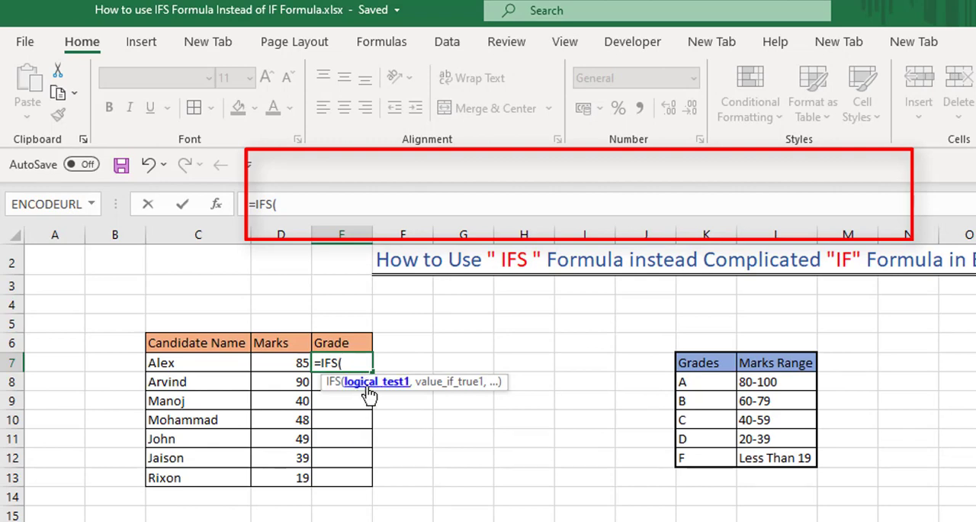
click(298, 357)
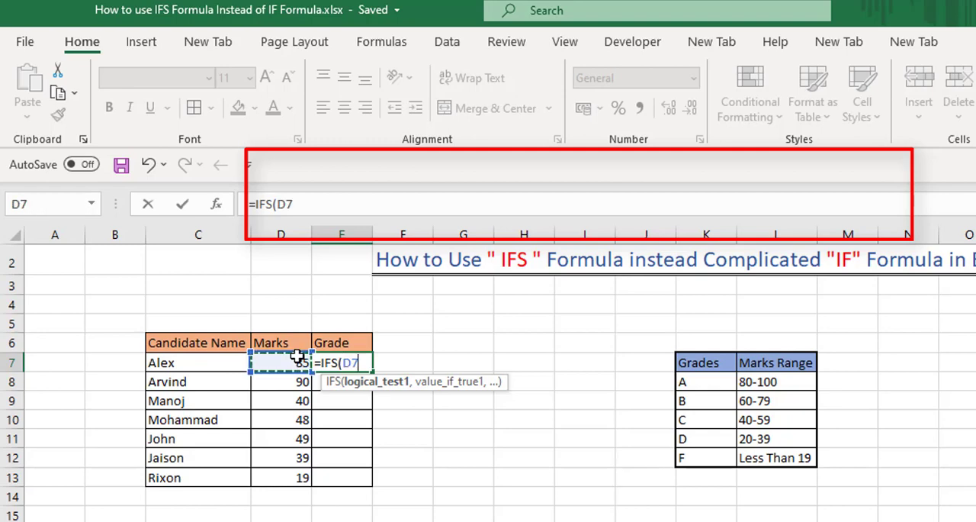
text(>)
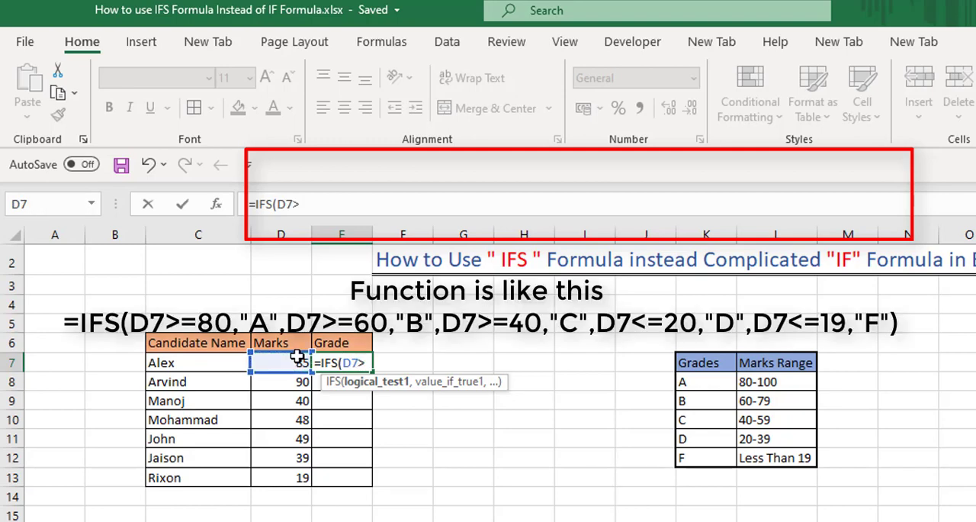
text(=)
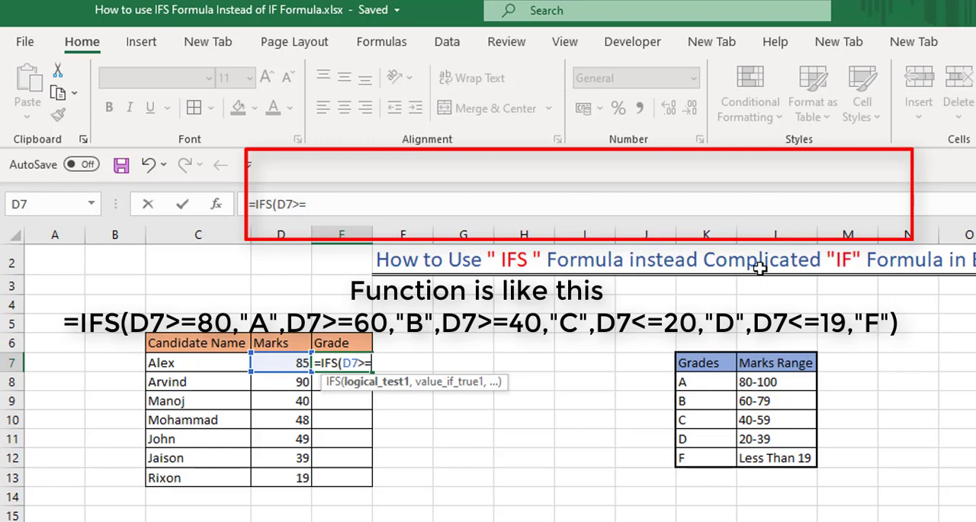
text(80,)
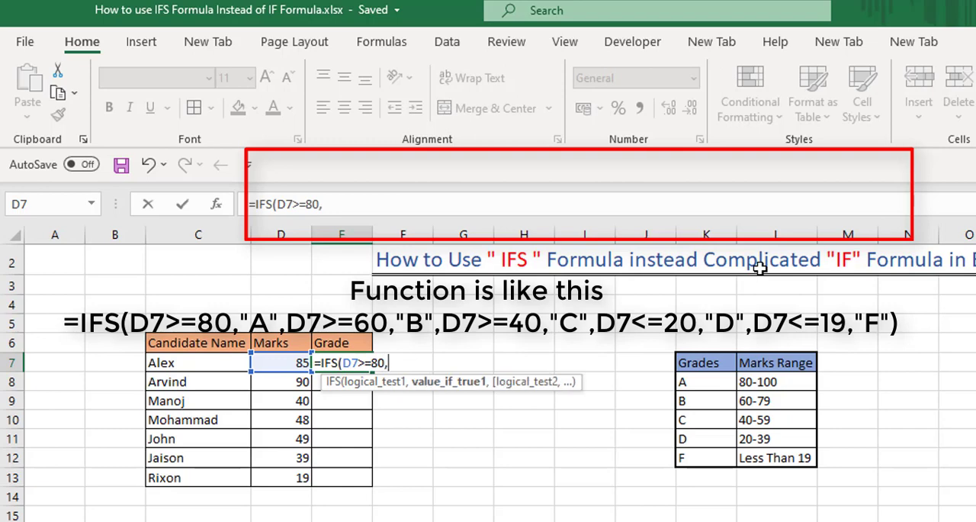
text("A",)
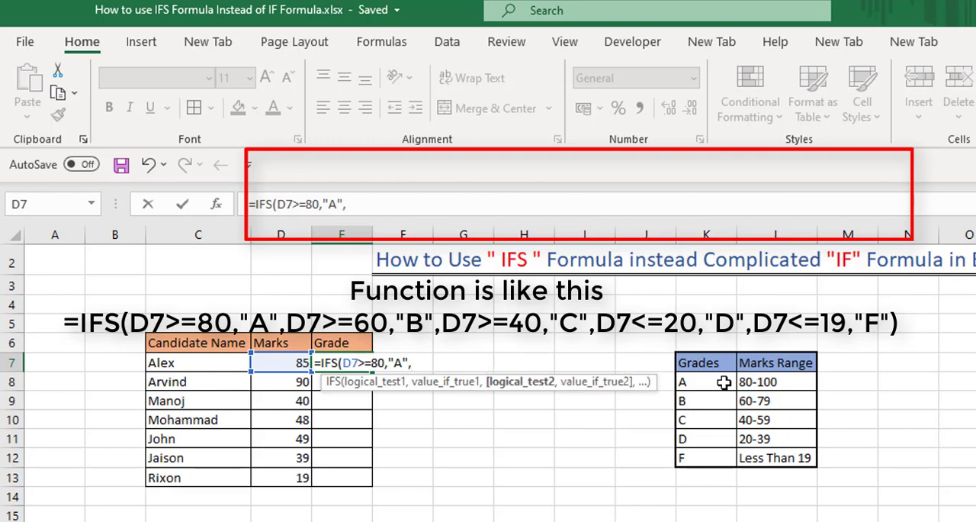
Add a second condition to the IFS formula, D7>=60, returning "B"
click(292, 363)
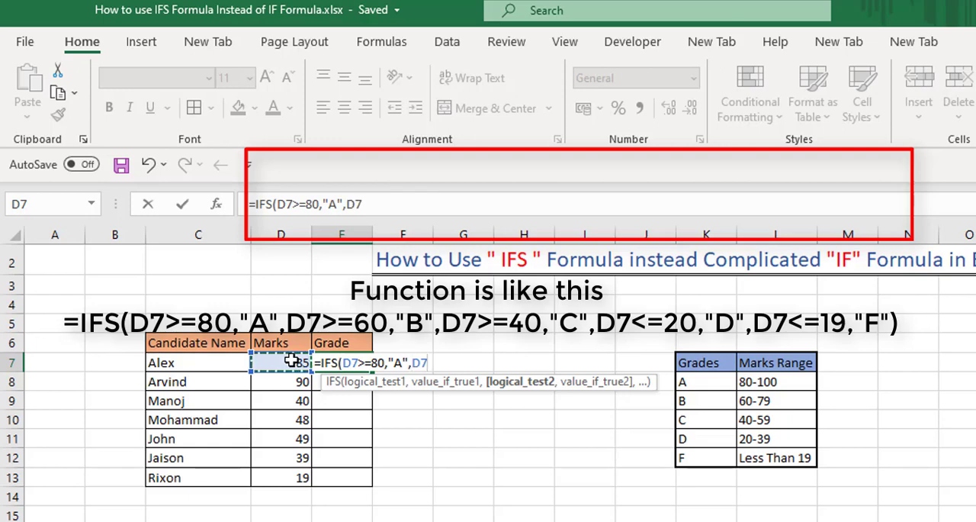
text(>=60)
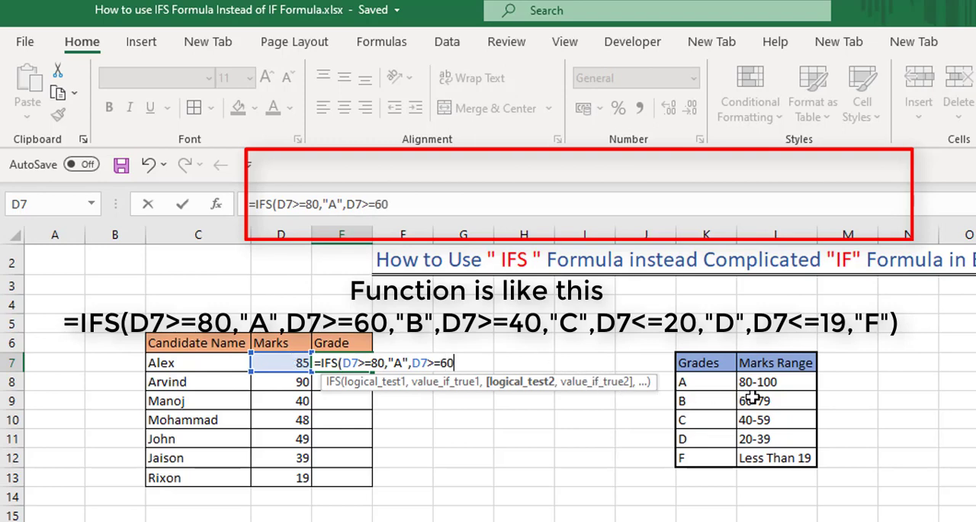
text(,)
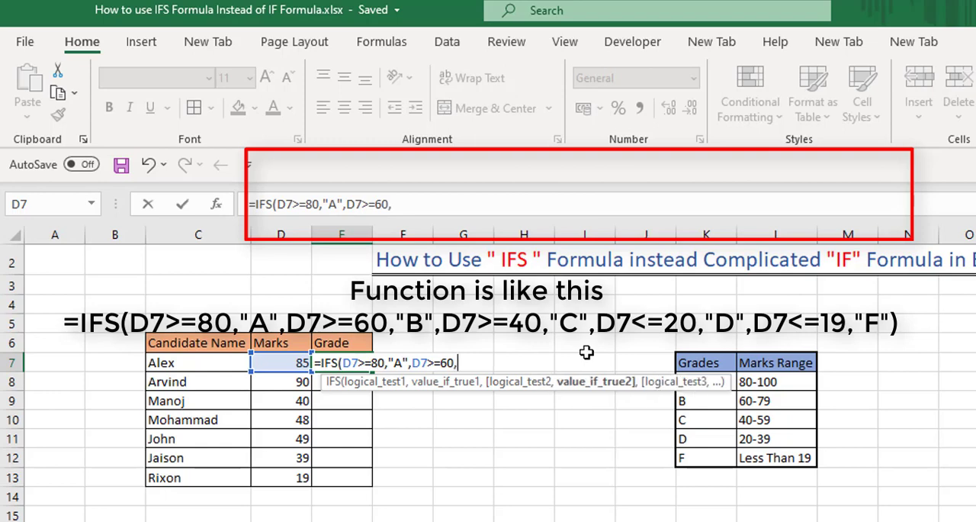
text("b)
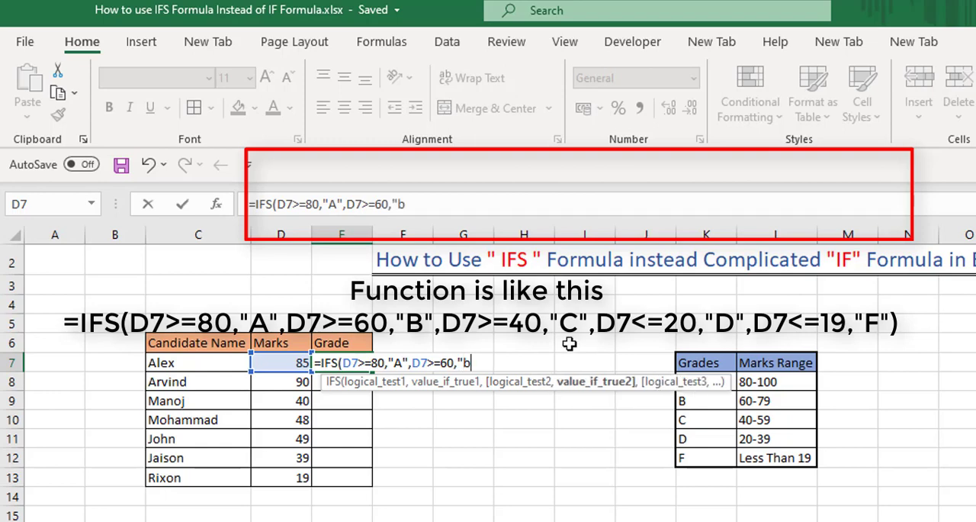
key(BackSpace)
text(B",)
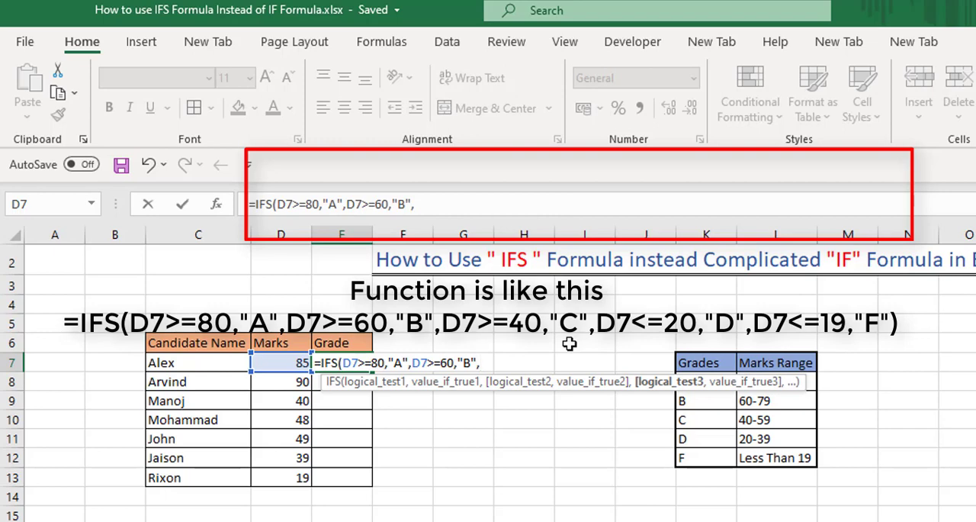
Add a third condition to the IFS formula, D7>=40, returning "C"
click(276, 364)
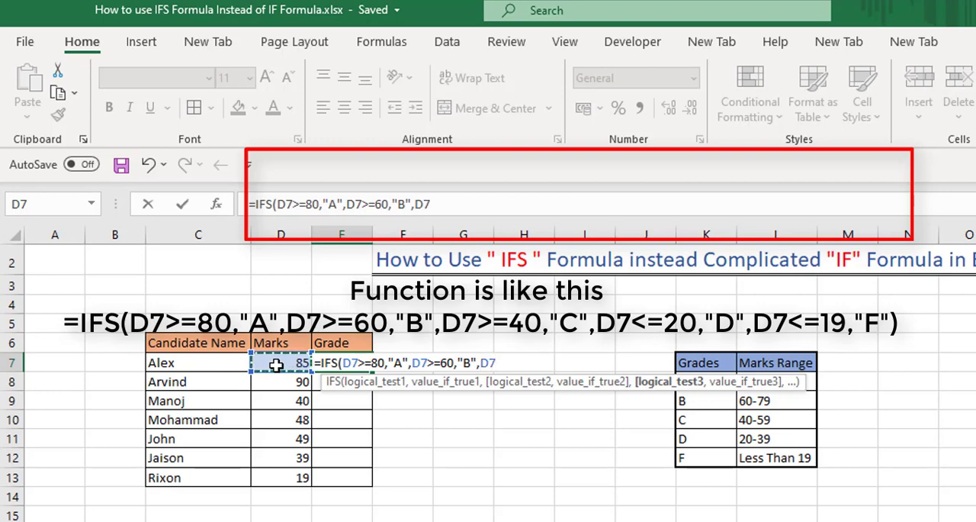
text(>=40)
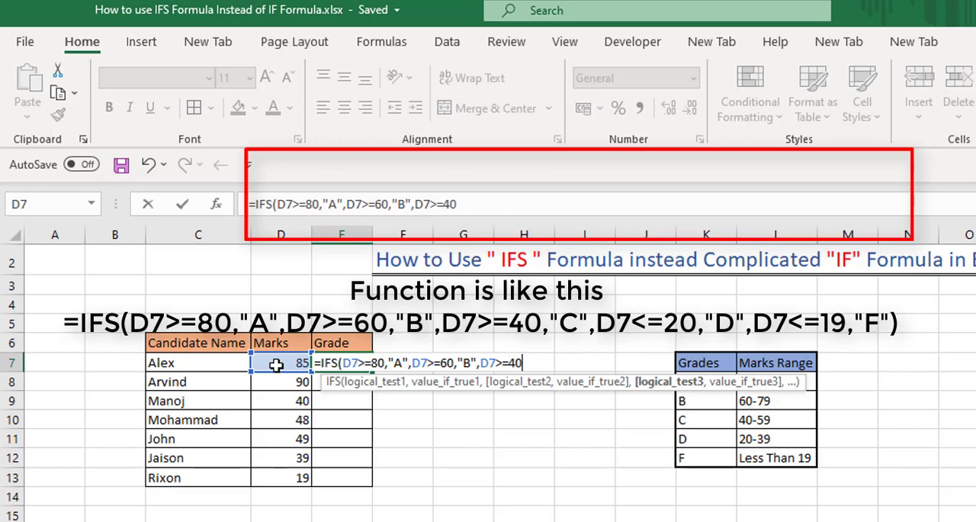
text(,)
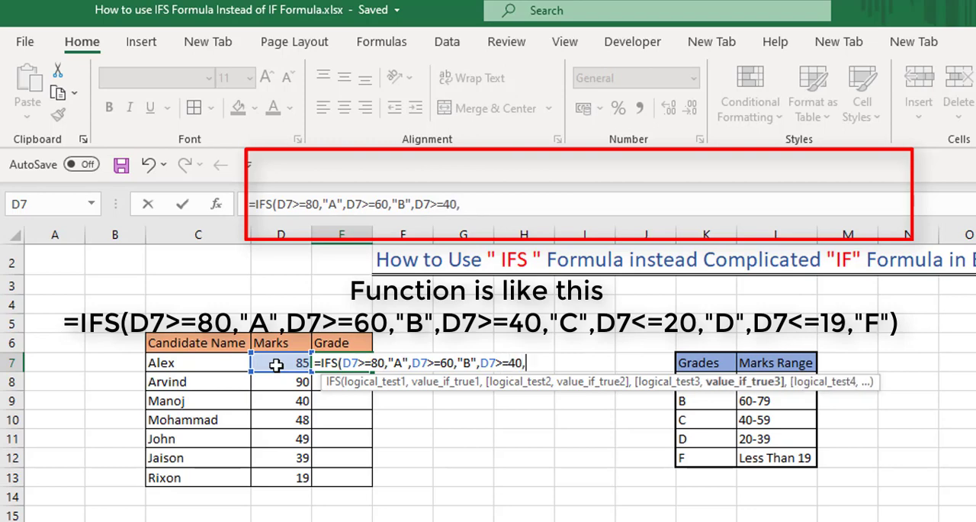
text("C",)
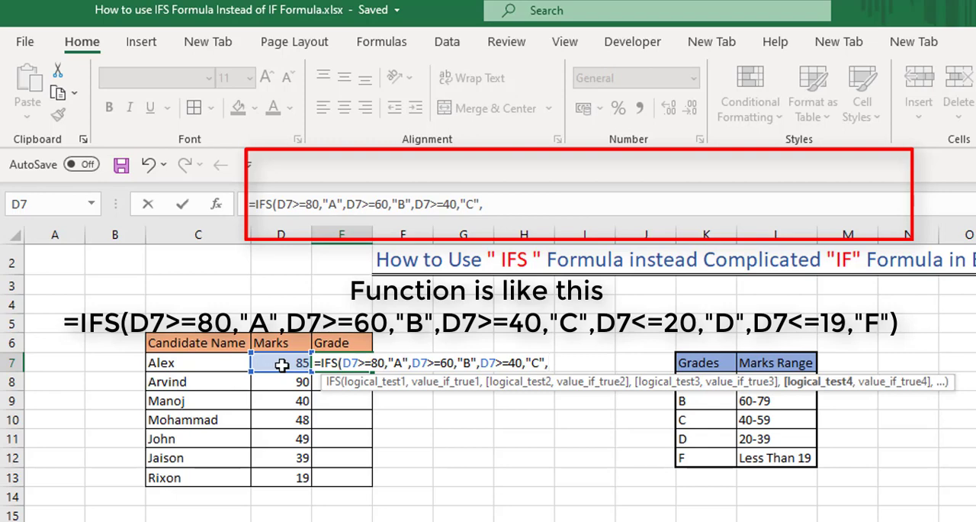
Add a fourth condition to the IFS formula, D7>=20, returning "D"
click(281, 365)
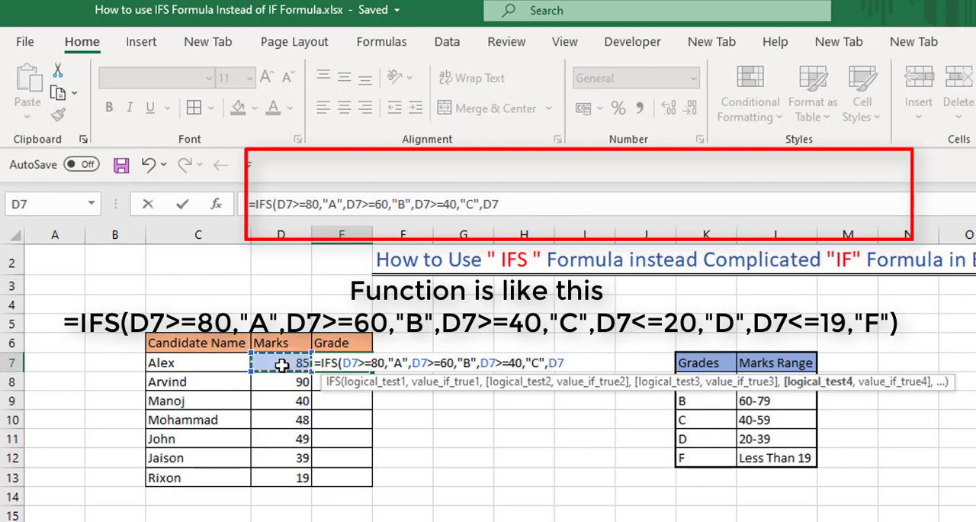
text(>=20)
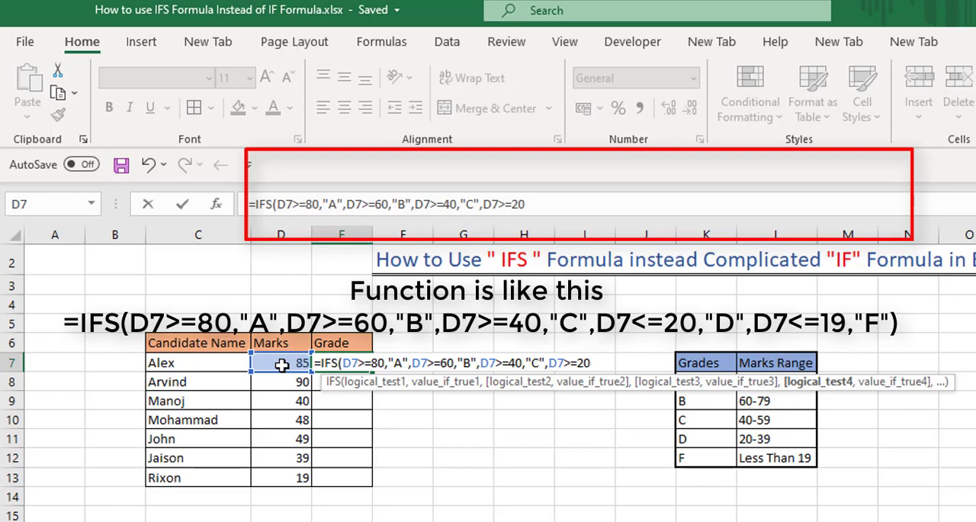
text(,)
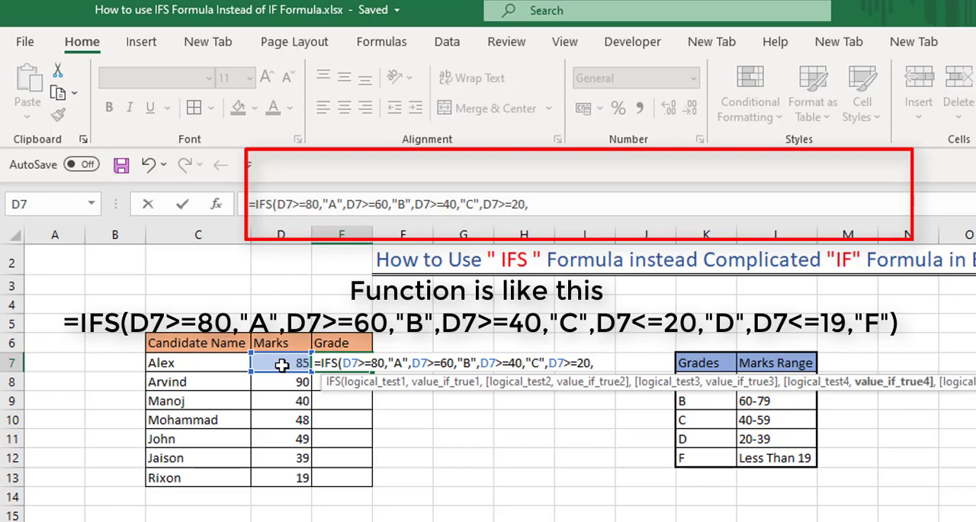
text("D",)
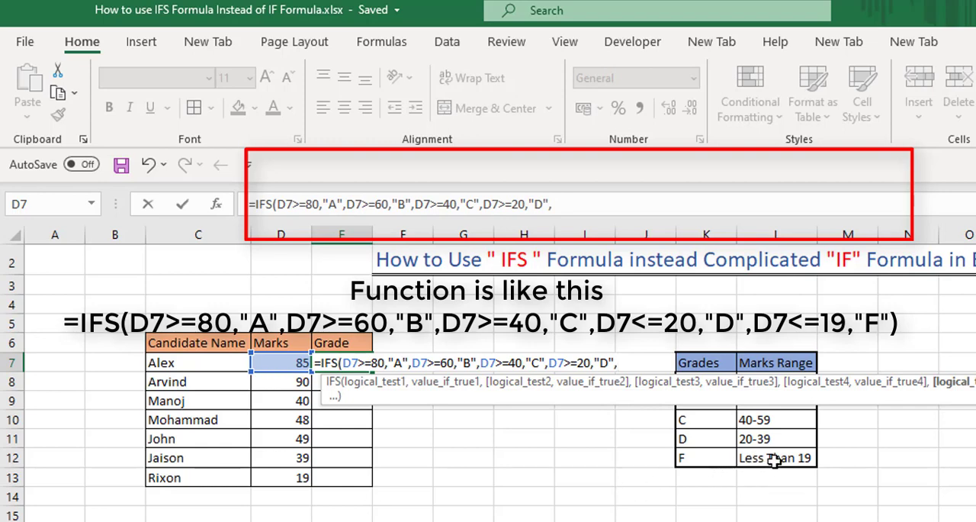
Add the last condition, D7<=19 returning "F", then close the IFS formula and enter it in E7
click(275, 364)
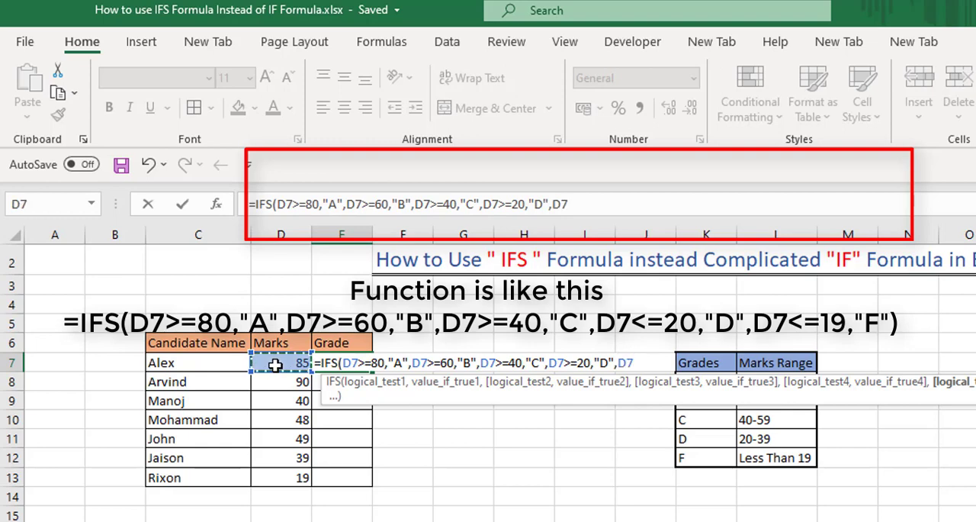
text(<=19)
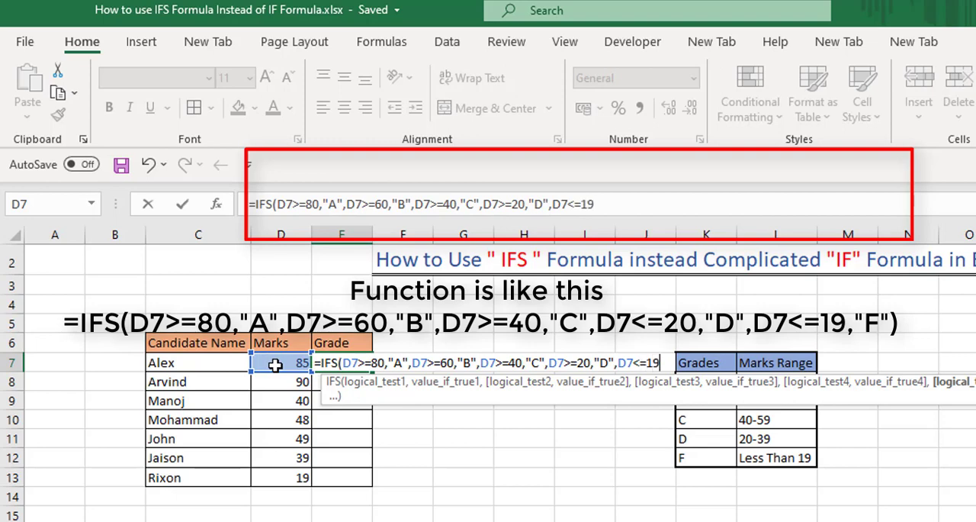
text(,")
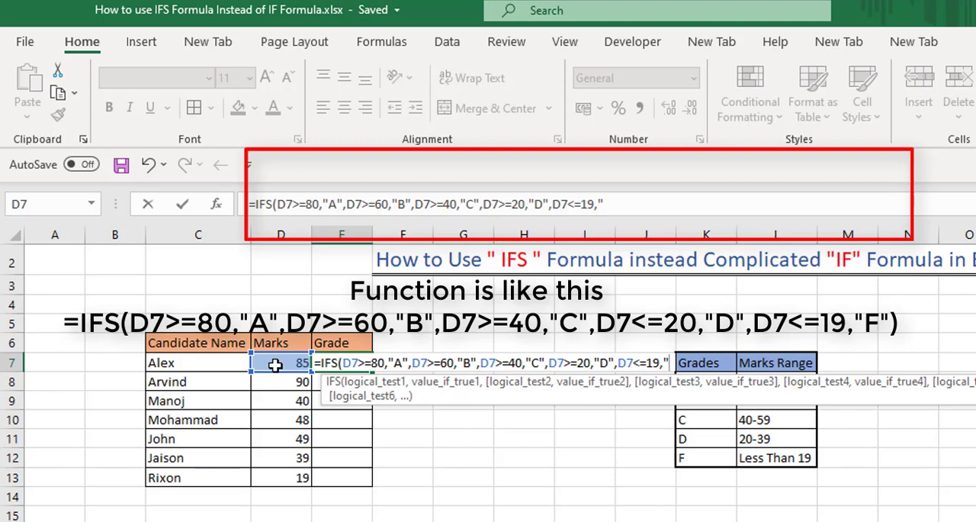
text(F")
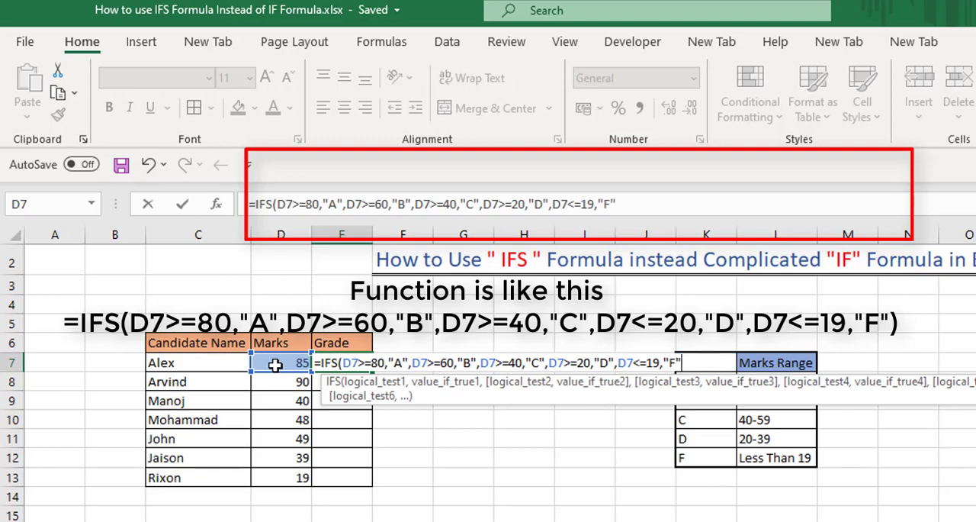
text())
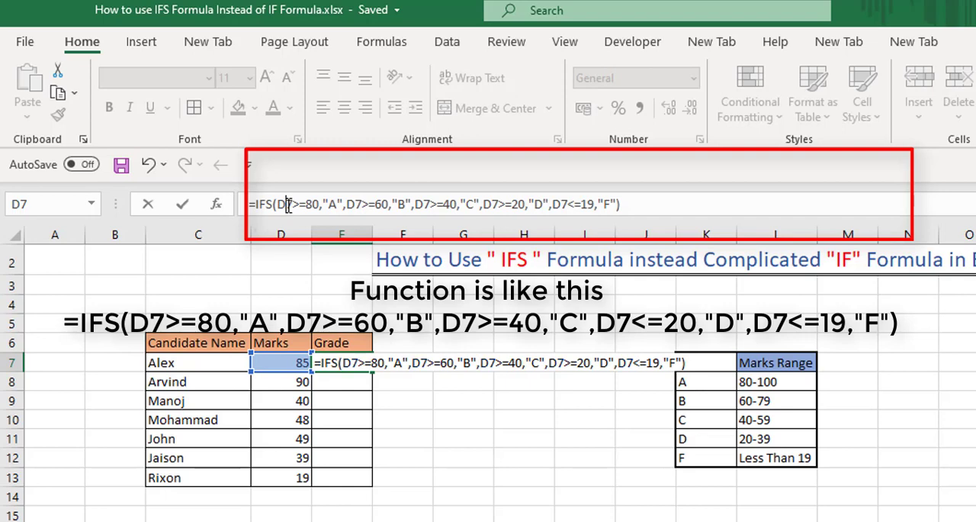
click(288, 206)
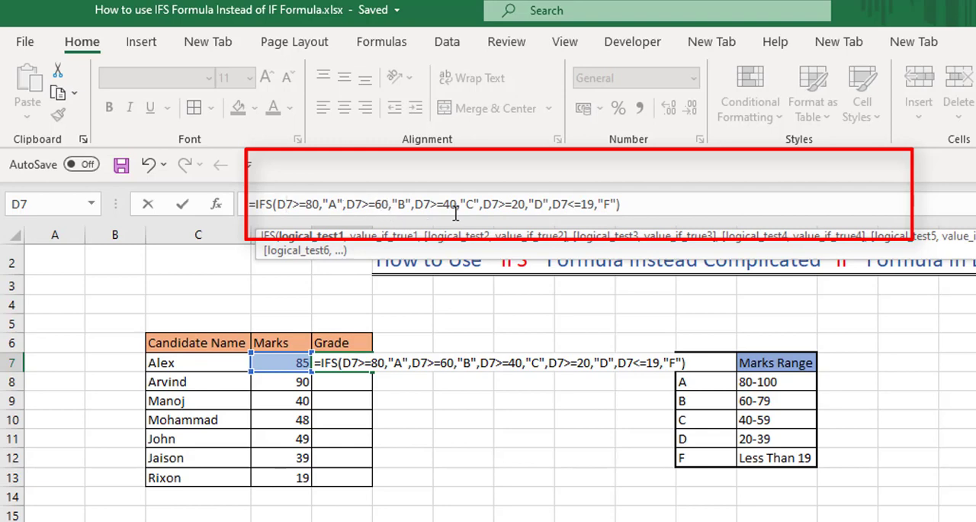
click(677, 202)
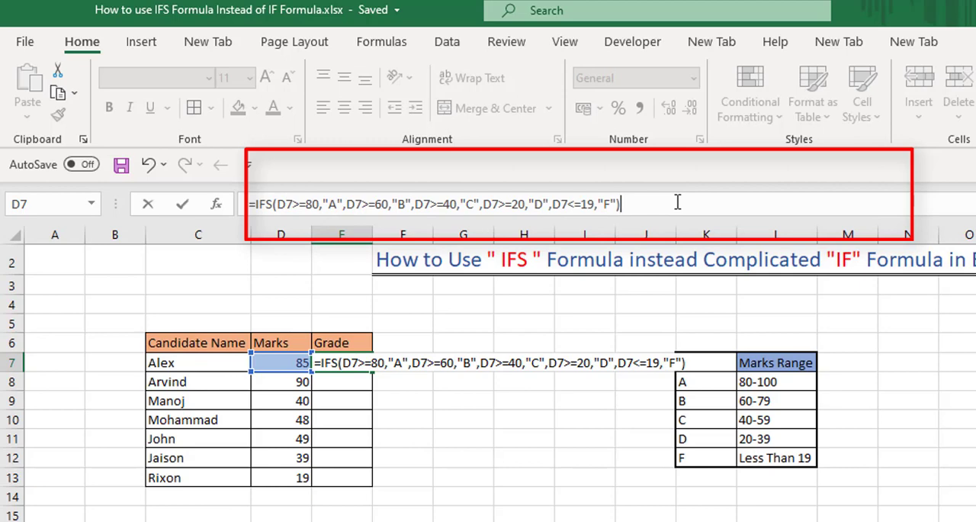
key(Return)
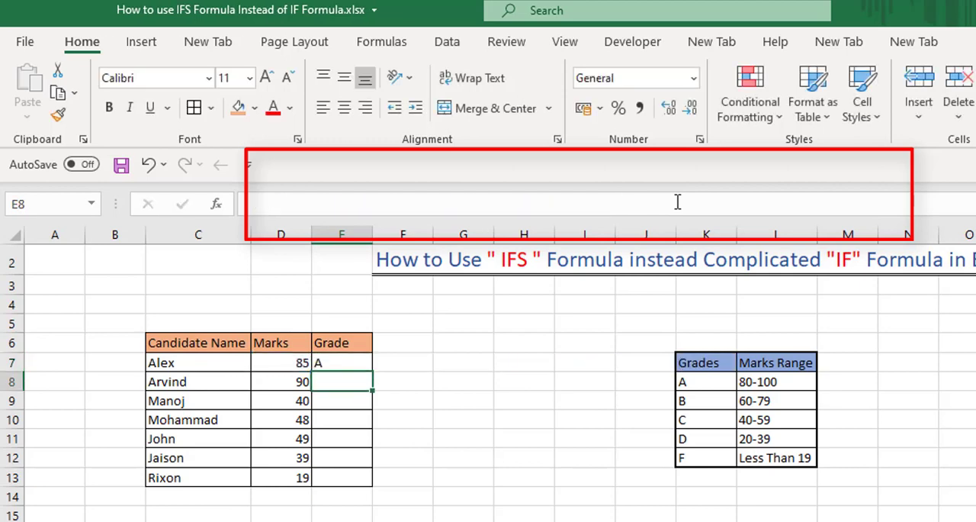
Fill the IFS formula from E7 down through E13 to grade the remaining candidates
click(347, 366)
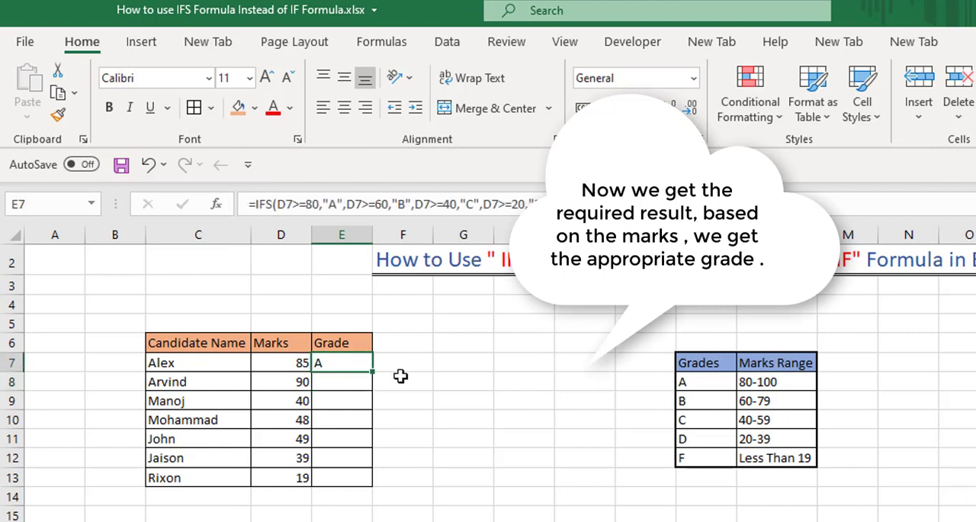
drag(374, 370, 375, 480)
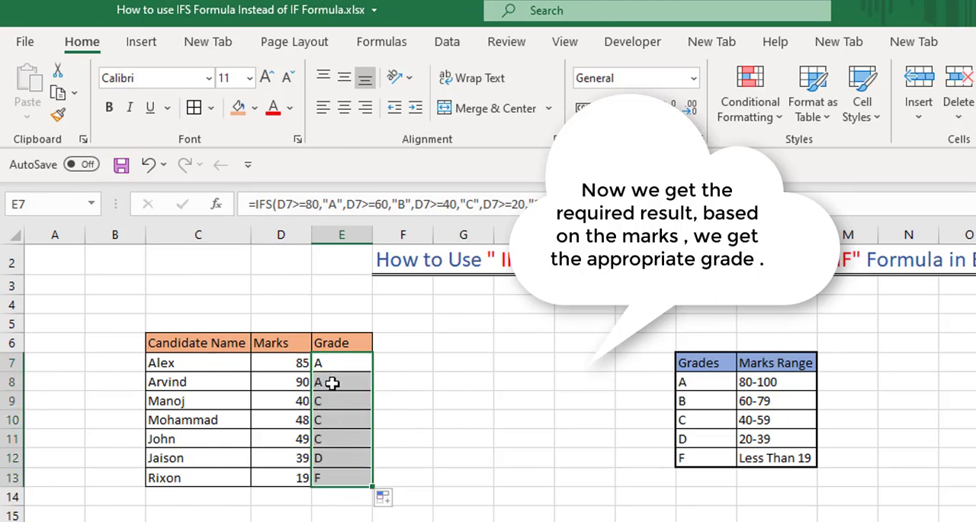
Change the mark in cell D9 to 65 to test the grade formula
click(279, 440)
key(Up)
key(Up)
key(Up)
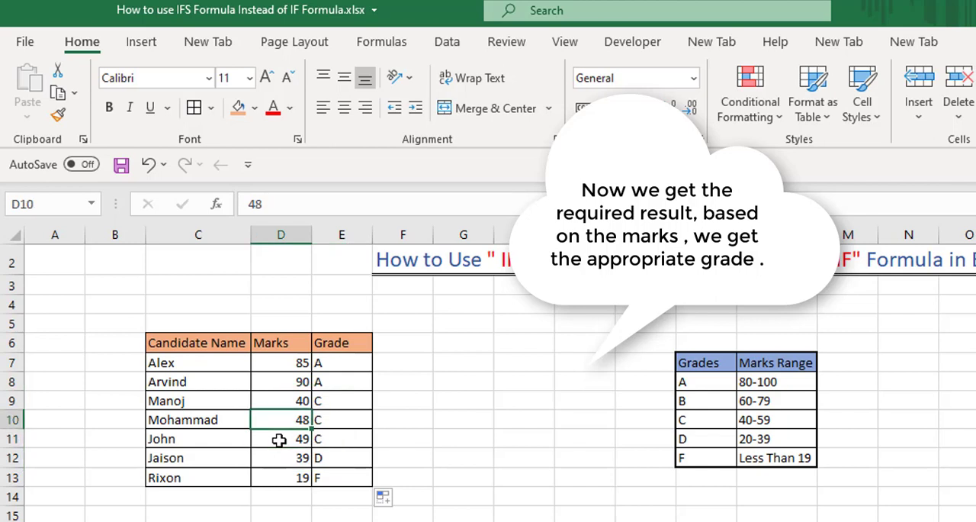
key(Down)
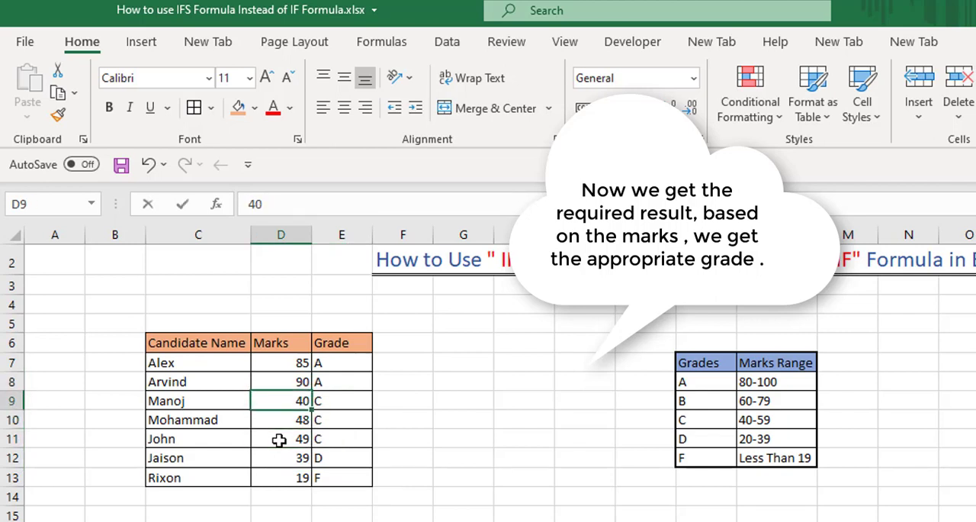
text(65)
key(Return)
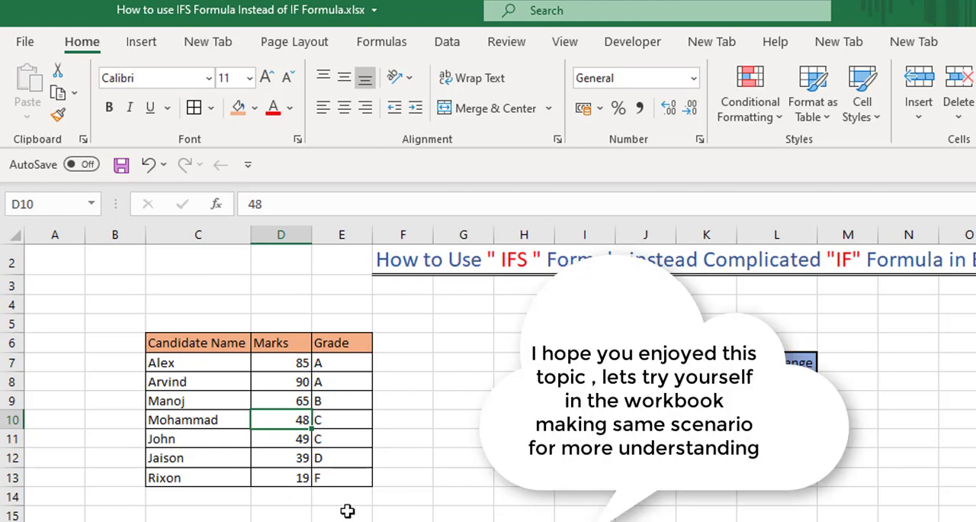
Review the IFS formula stored in cell E7
click(346, 364)
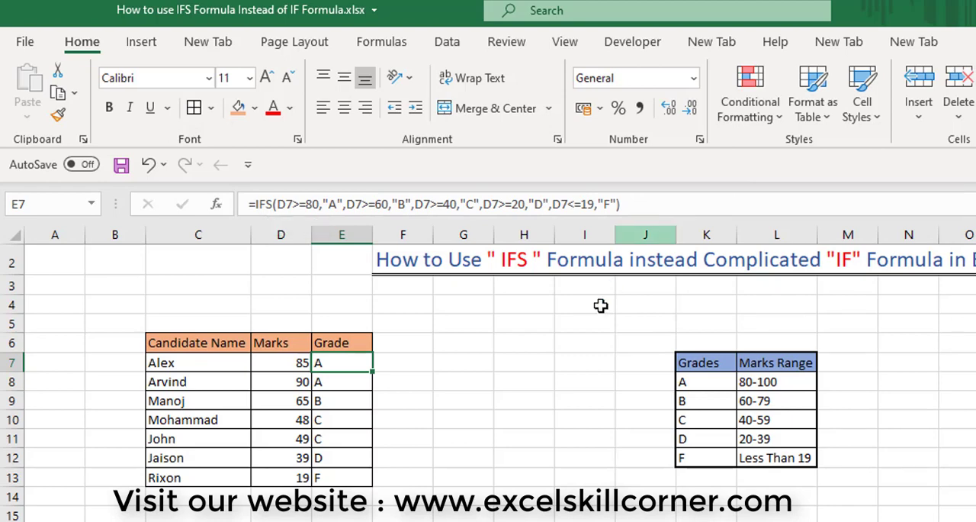
click(567, 349)
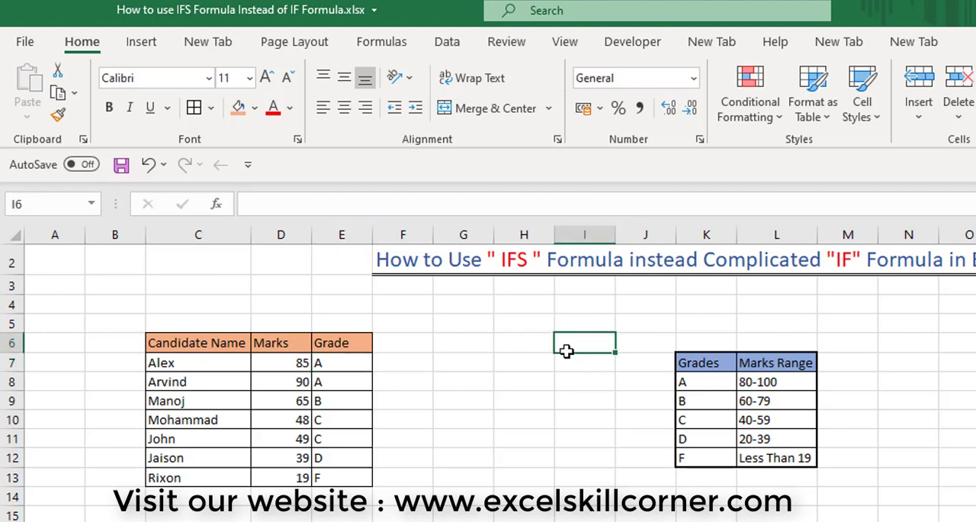